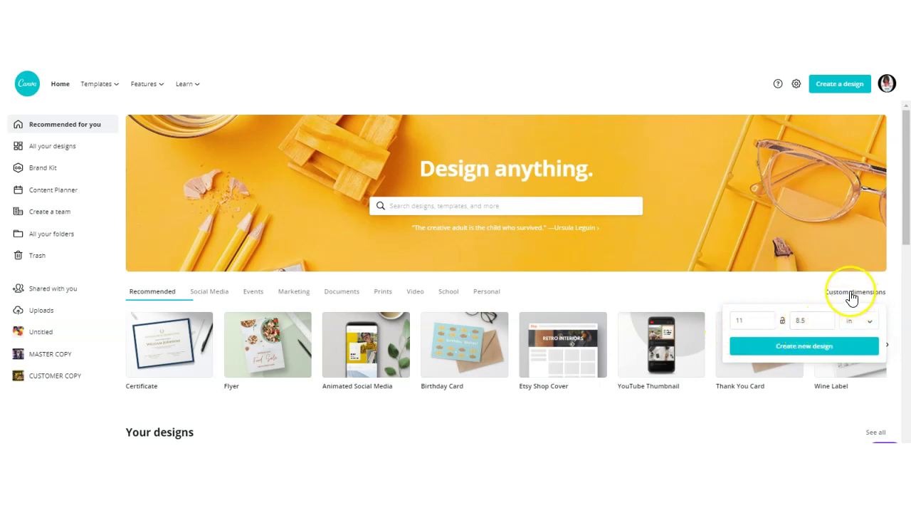
# - Create a new blank design with custom dimensions of 11 × 8.5 in
pyautogui.click(749, 328)
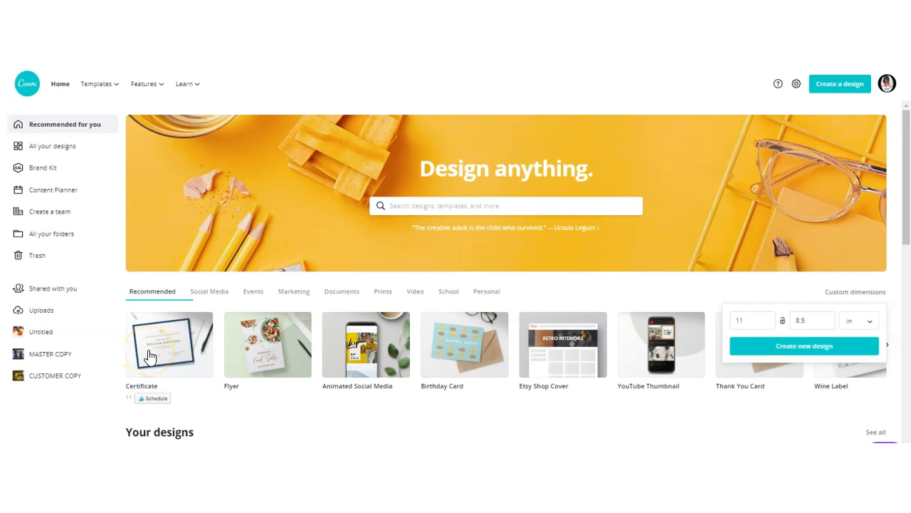
pyautogui.click(803, 349)
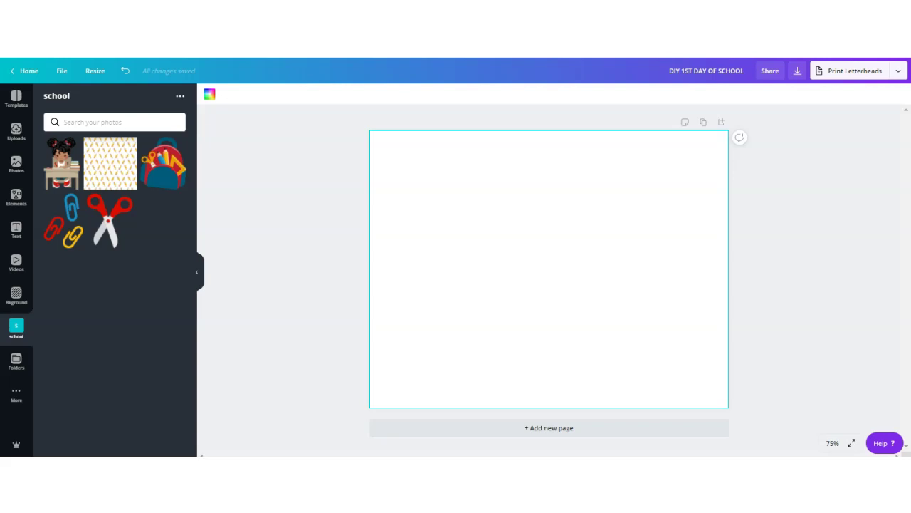
# - Place the pencil pattern image on the page and set it as the full-page background
pyautogui.moveTo(107, 171); pyautogui.dragTo(562, 250)
pyautogui.rightClick(530, 257)
pyautogui.click(564, 437)
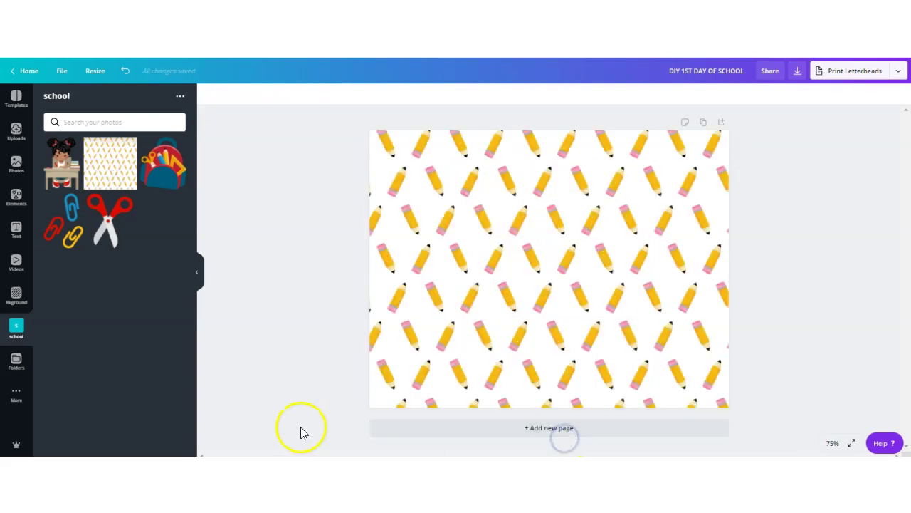
# - Add a square shape and stretch it across the full page width, leaving a pencil strip above and below
pyautogui.click(16, 198)
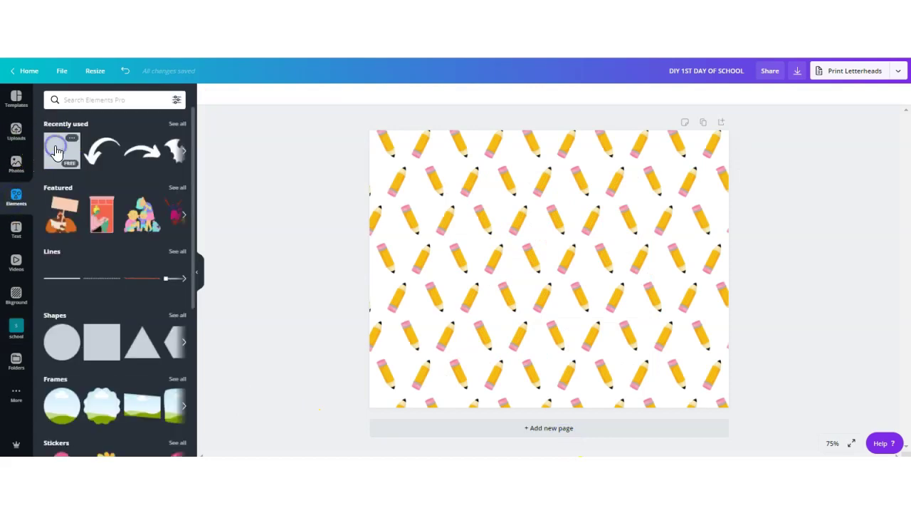
pyautogui.click(49, 155)
pyautogui.moveTo(403, 260); pyautogui.dragTo(370, 256)
pyautogui.moveTo(535, 252); pyautogui.dragTo(732, 262)
pyautogui.moveTo(639, 248); pyautogui.dragTo(639, 259)
pyautogui.moveTo(547, 162); pyautogui.dragTo(545, 157)
pyautogui.moveTo(549, 345); pyautogui.dragTo(556, 380)
pyautogui.click(798, 94)
# - Fill the wide rectangle in the middle of the page with white
pyautogui.click(501, 274)
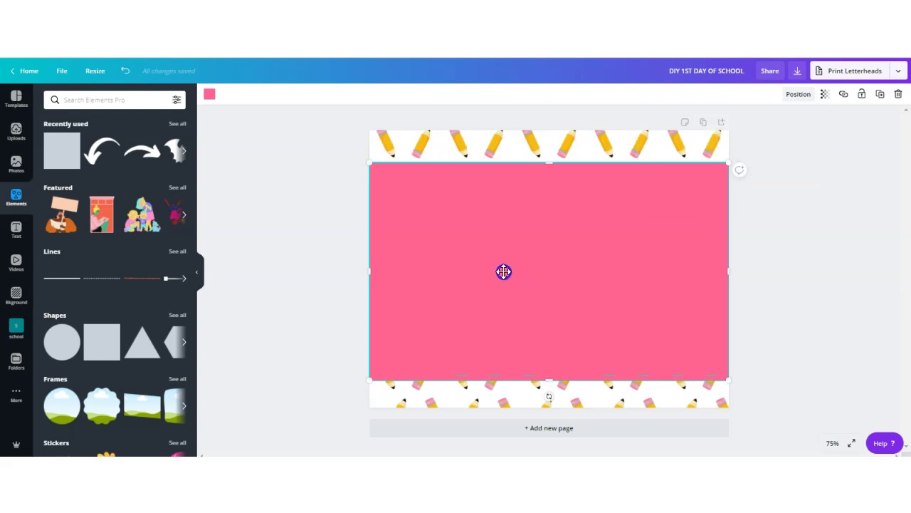
pyautogui.click(208, 95)
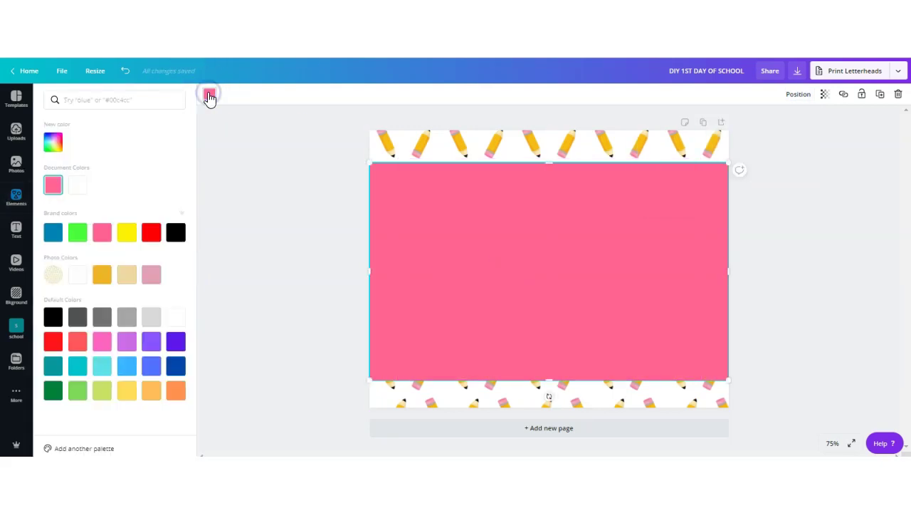
pyautogui.click(78, 184)
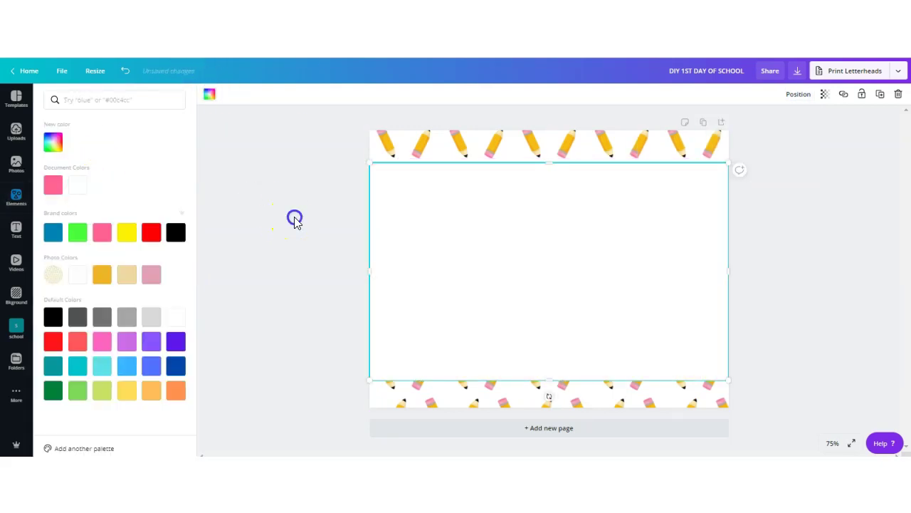
# - Add the image of the girl at the desk, shrink it, and centre it on the white area
pyautogui.click(14, 333)
pyautogui.click(62, 163)
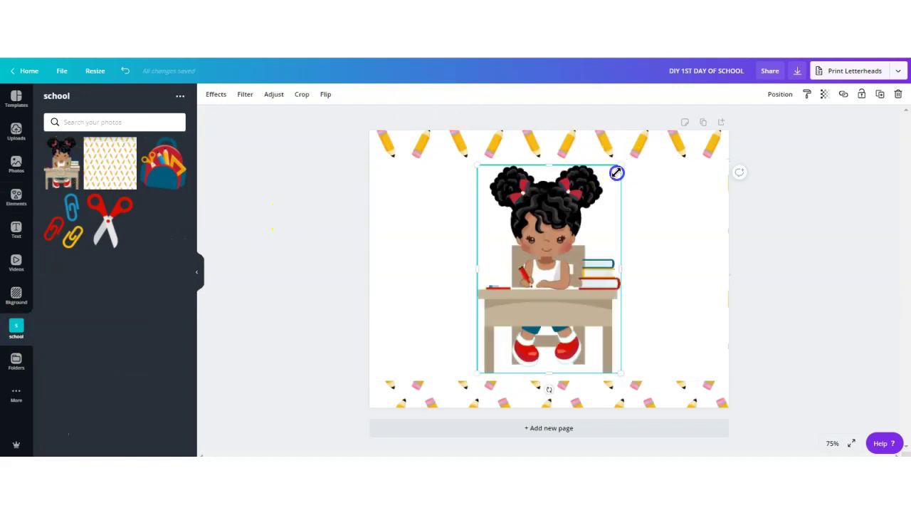
pyautogui.moveTo(598, 197); pyautogui.dragTo(566, 233)
pyautogui.moveTo(525, 297); pyautogui.dragTo(551, 262)
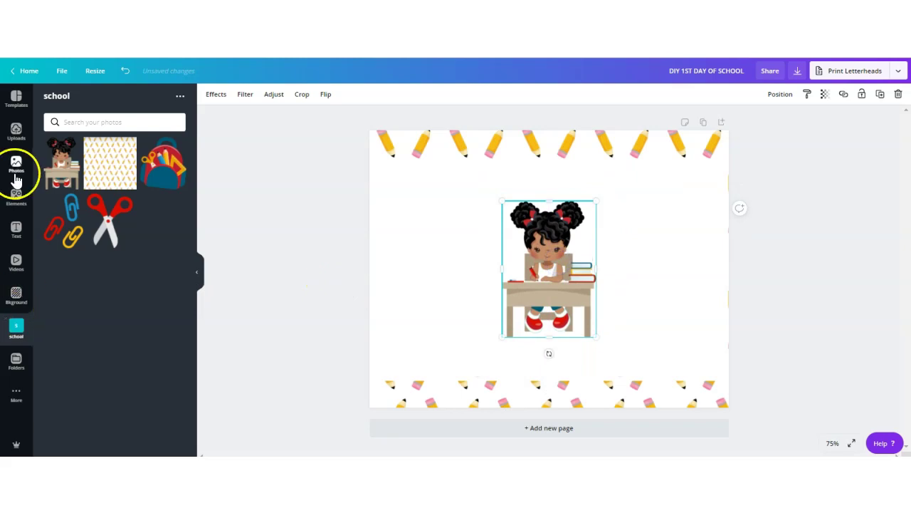
# - Add a subheading text box reading "FIRST DAY OF"
pyautogui.click(16, 229)
pyautogui.click(64, 169)
pyautogui.write('FIRST DAY ')
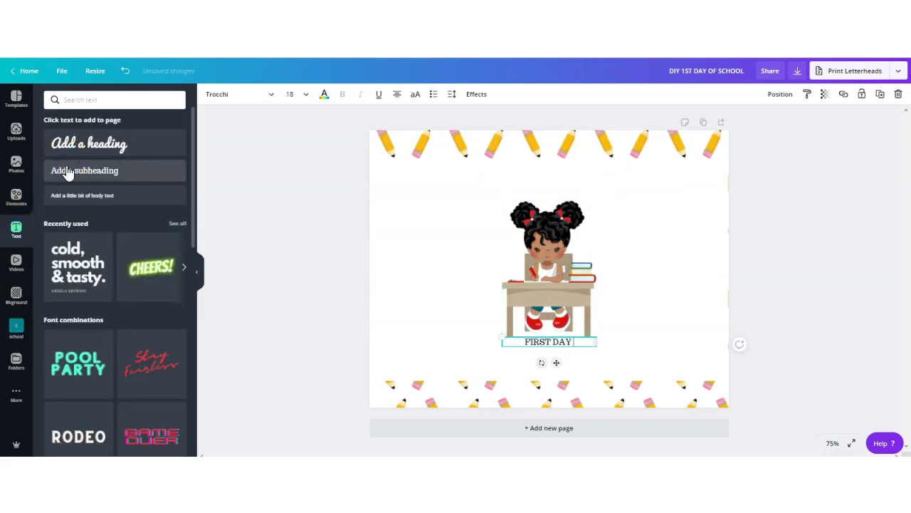
pyautogui.write('OF')
# - Change the font of the "FIRST DAY OF" text to League Spartan
pyautogui.moveTo(577, 342); pyautogui.dragTo(515, 342)
pyautogui.click(242, 103)
pyautogui.click(78, 157)
# - Enlarge the "FIRST DAY OF" text to size 60.4 and place it above the girl's head
pyautogui.moveTo(502, 338); pyautogui.dragTo(363, 285)
pyautogui.moveTo(597, 324); pyautogui.dragTo(673, 299)
pyautogui.moveTo(548, 193); pyautogui.dragTo(603, 178)
pyautogui.click(742, 218)
# - Duplicate the heading, change the copy to "5TH GRADE", and fit it onto the front of the desk
pyautogui.click(880, 94)
pyautogui.tripleClick(579, 190)
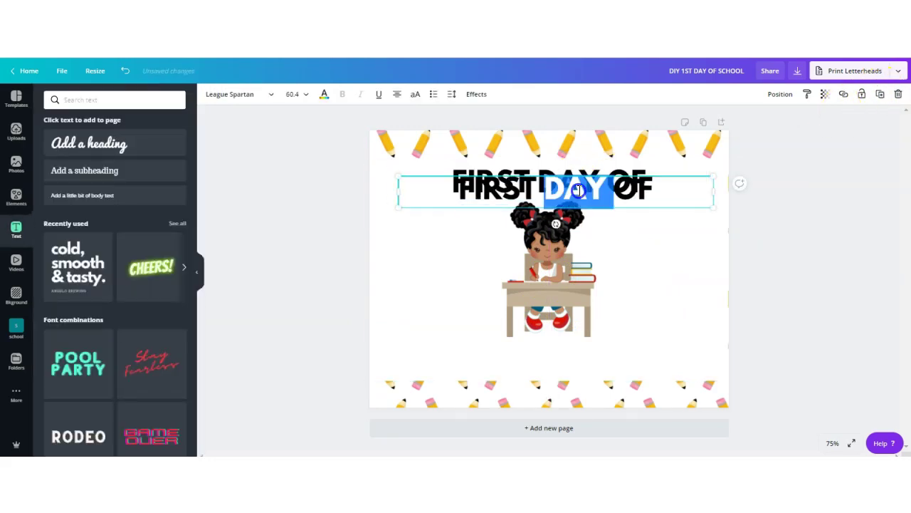
pyautogui.write('5TH GRADE')
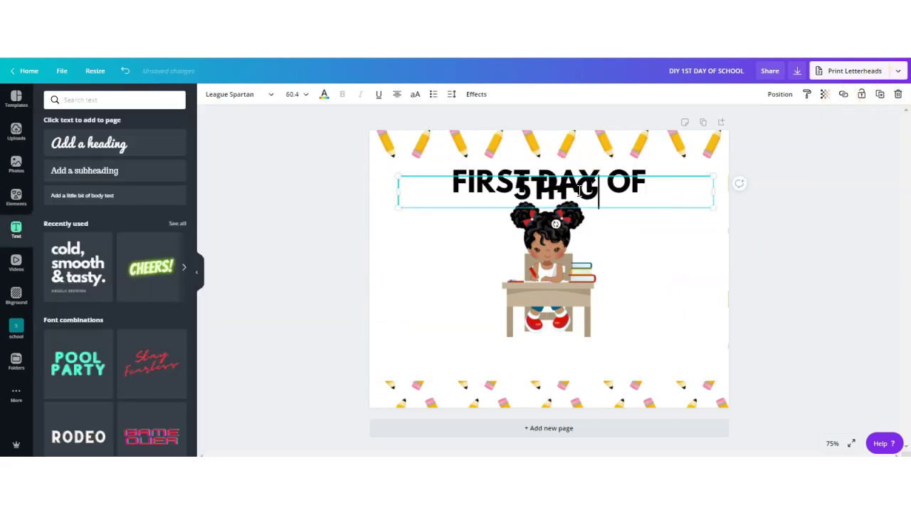
pyautogui.click(611, 173)
pyautogui.moveTo(611, 173); pyautogui.dragTo(546, 289)
# - Duplicate the "FIRST DAY OF" heading, place the copy beneath the girl, and change its text to "2020-2021"
pyautogui.click(589, 181)
pyautogui.click(880, 94)
pyautogui.moveTo(606, 180); pyautogui.dragTo(591, 346)
pyautogui.doubleClick(591, 348)
pyautogui.write('2020-2021')
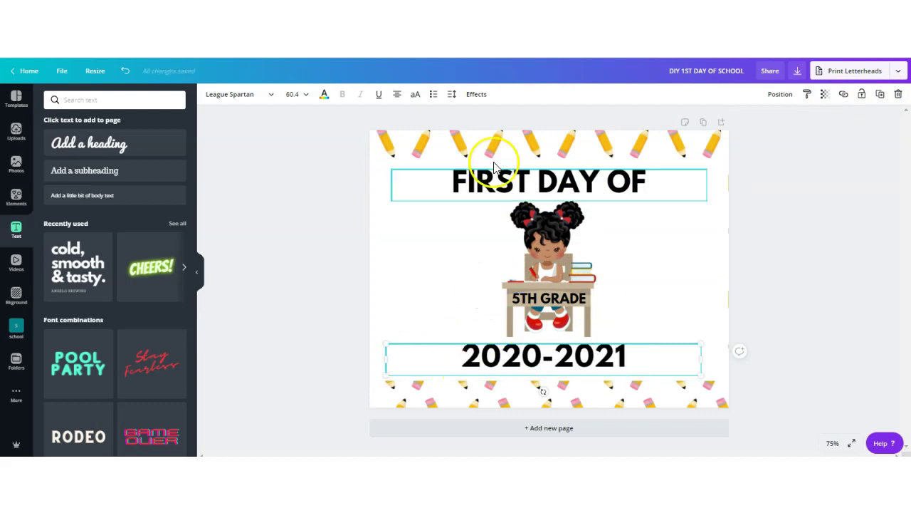
# - Enlarge the "FIRST DAY OF" heading to size 62.2 and centre it horizontally on the page
pyautogui.click(429, 195)
pyautogui.moveTo(384, 207); pyautogui.dragTo(380, 210)
pyautogui.click(779, 94)
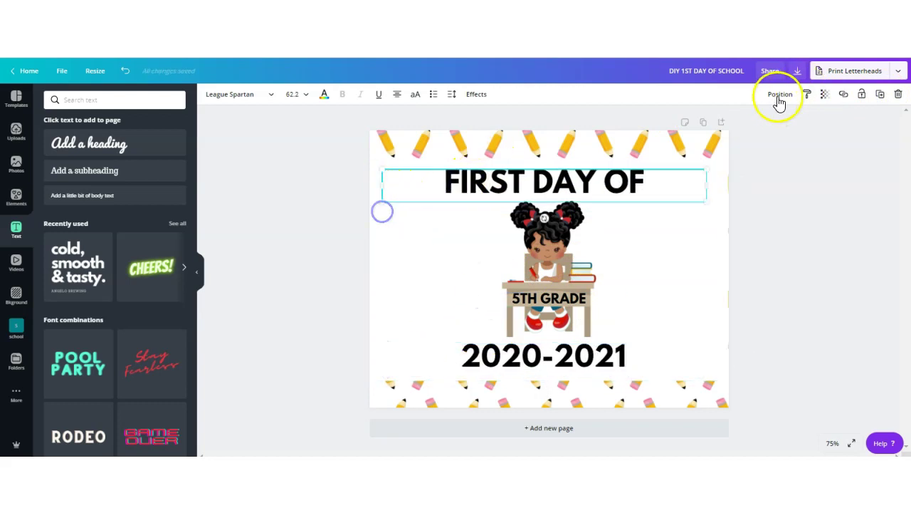
pyautogui.click(816, 327)
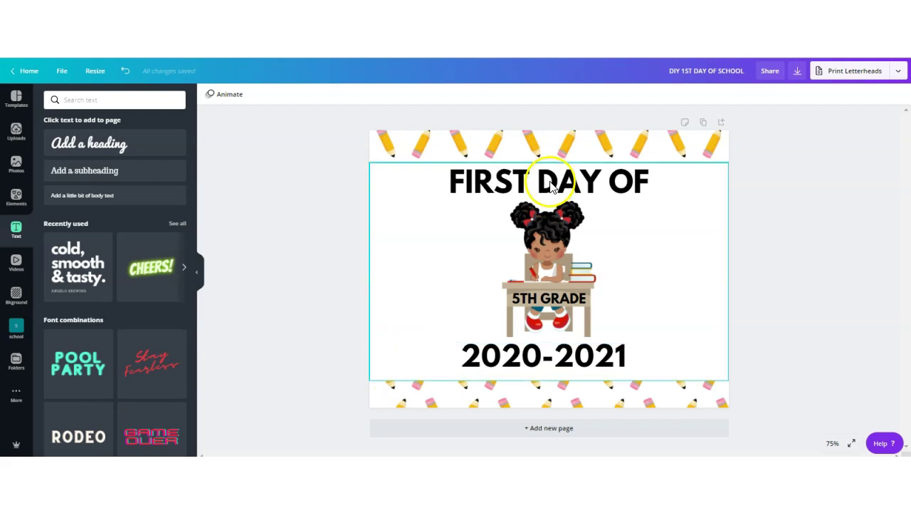
# - Colour the letter F of "FIRST" in the heading with the blue brand color
pyautogui.click(464, 184)
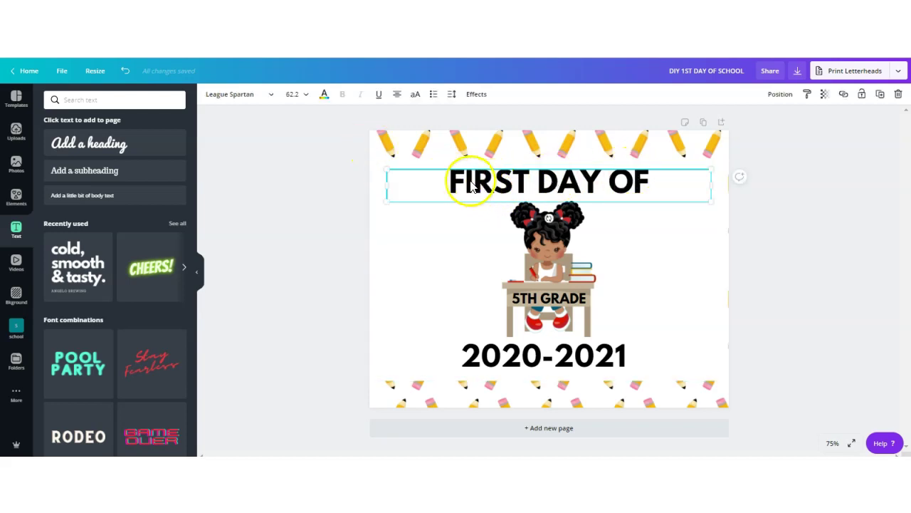
pyautogui.doubleClick(464, 182)
pyautogui.click(463, 181)
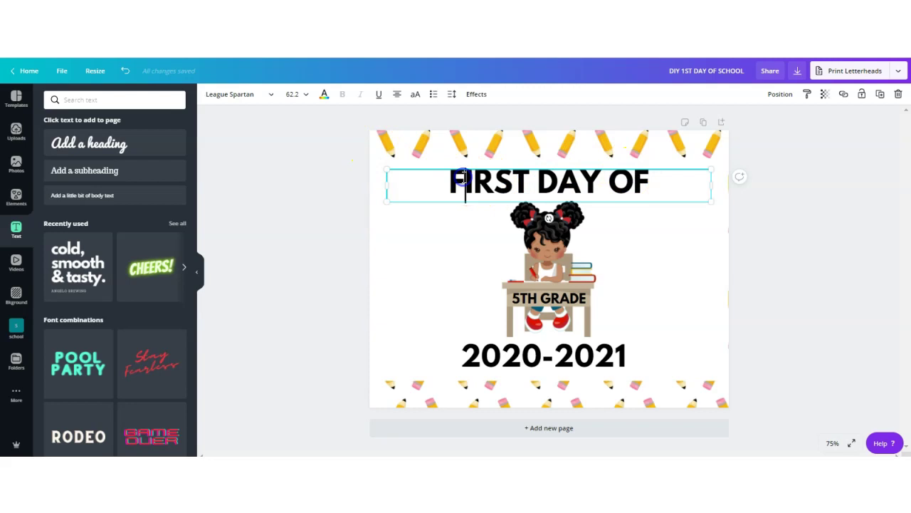
pyautogui.moveTo(460, 178); pyautogui.dragTo(451, 176)
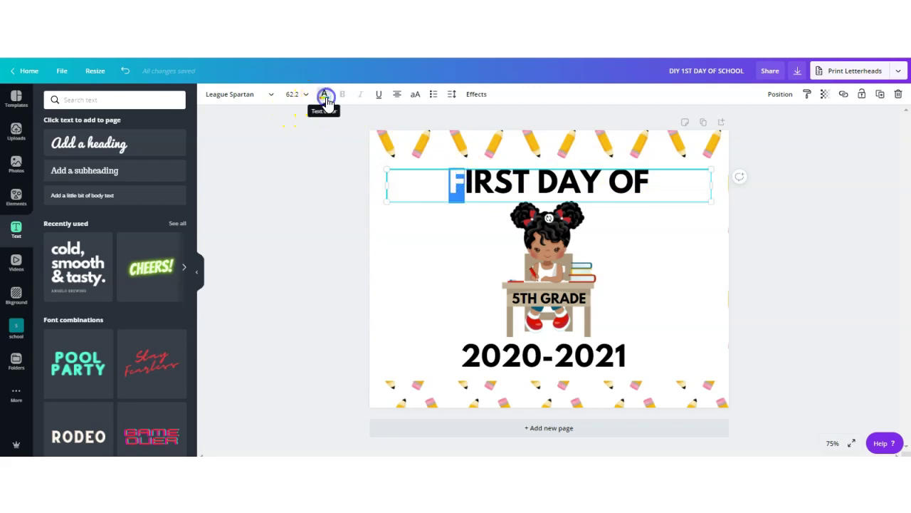
pyautogui.click(324, 95)
pyautogui.click(53, 235)
# - Colour the letter I of "FIRST" with the pink brand color
pyautogui.click(472, 183)
pyautogui.moveTo(472, 183); pyautogui.dragTo(464, 179)
pyautogui.click(325, 94)
pyautogui.click(100, 237)
# - Colour the letters R and T of "FIRST" red and the letter S blue using the brand colors
pyautogui.moveTo(495, 184)
pyautogui.mouseDown()
pyautogui.moveTo(482, 183)
pyautogui.moveTo(496, 187)
pyautogui.mouseUp()
pyautogui.click(153, 234)
pyautogui.click(49, 240)
pyautogui.moveTo(530, 183); pyautogui.dragTo(514, 185)
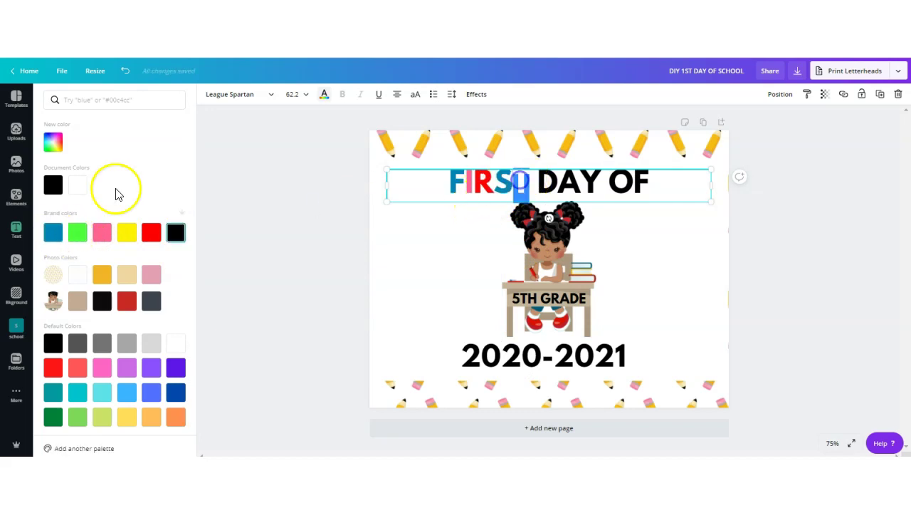
pyautogui.click(151, 235)
pyautogui.click(310, 239)
pyautogui.click(470, 196)
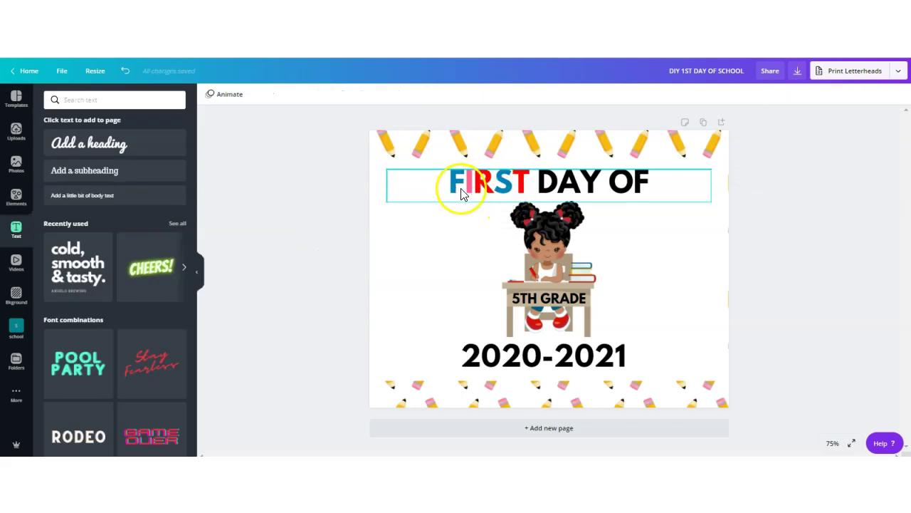